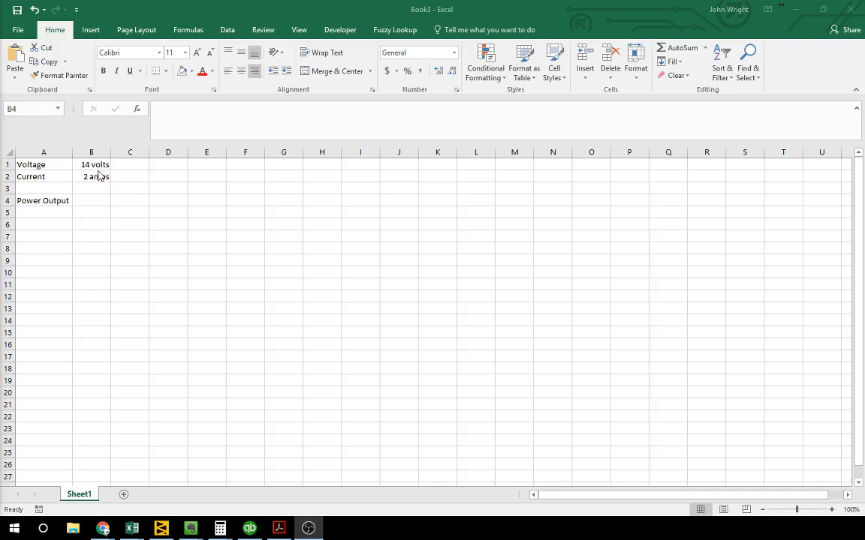
Enter the formula =28 & " Watts" in cell B4 for the power output.
{"action": "left_click", "coordinate": [94, 200]}
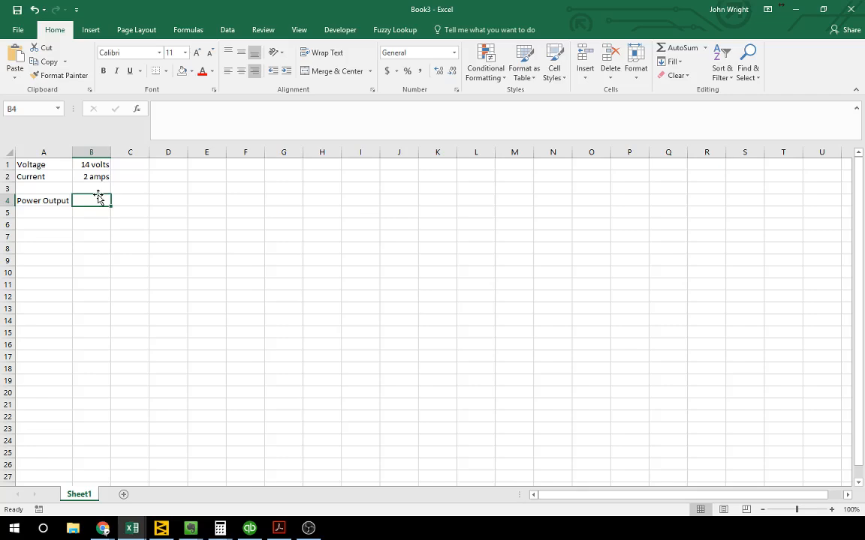
{"action": "type", "text": "28 Watts"}
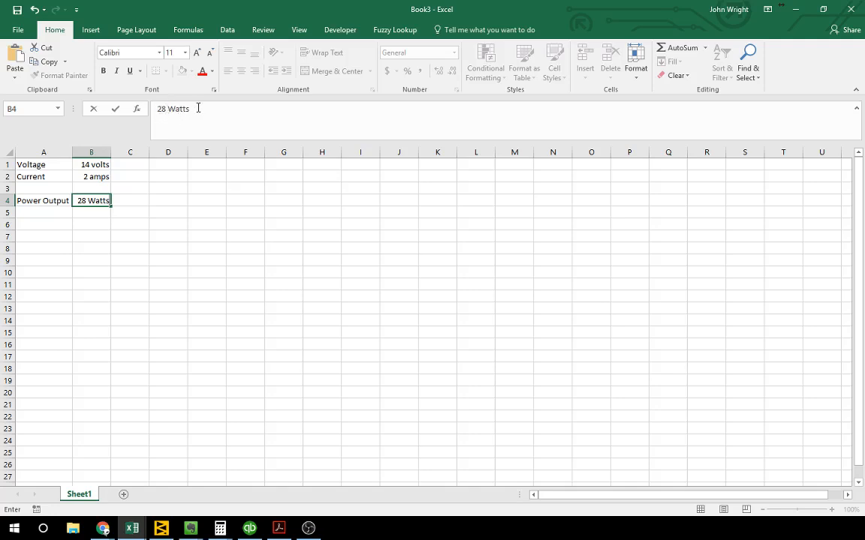
{"action": "left_click", "coordinate": [159, 109]}
{"action": "type", "text": "="}
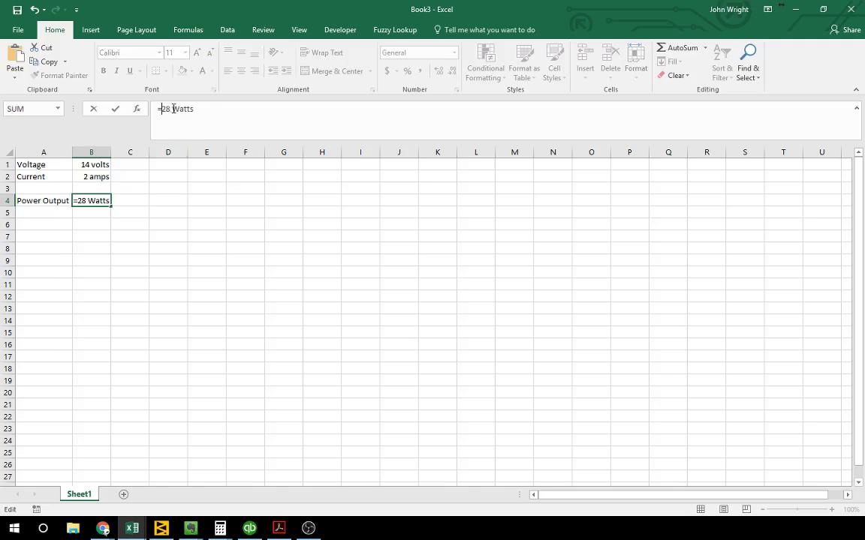
{"action": "left_click", "coordinate": [168, 108]}
{"action": "type", "text": "\""}
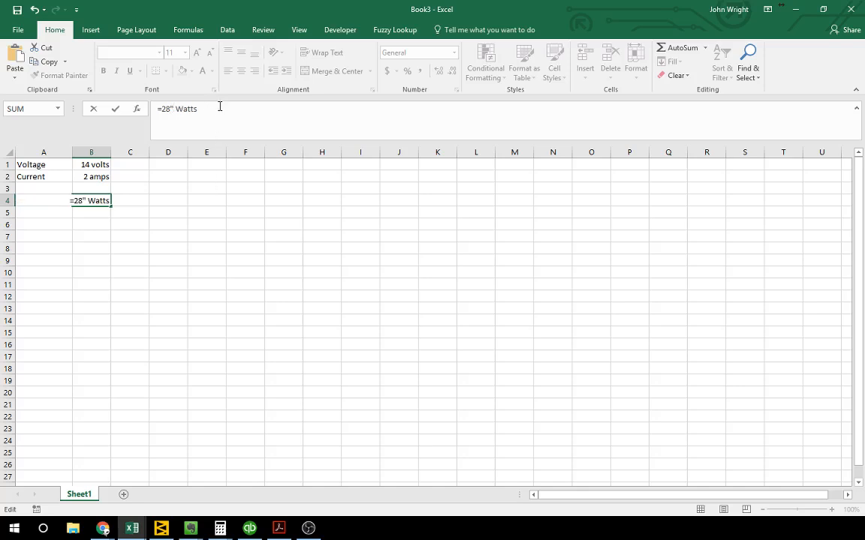
{"action": "type", "text": "\""}
{"action": "type", "text": "&"}
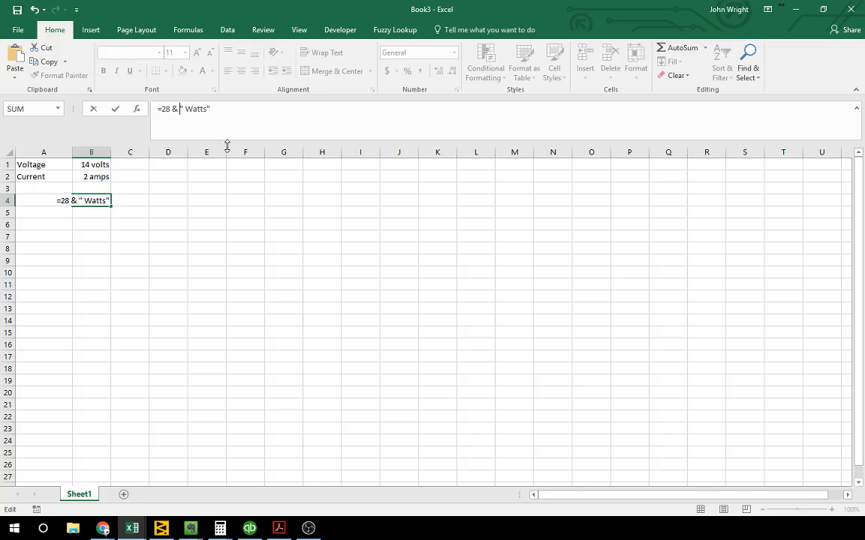
{"action": "key", "text": "Return"}
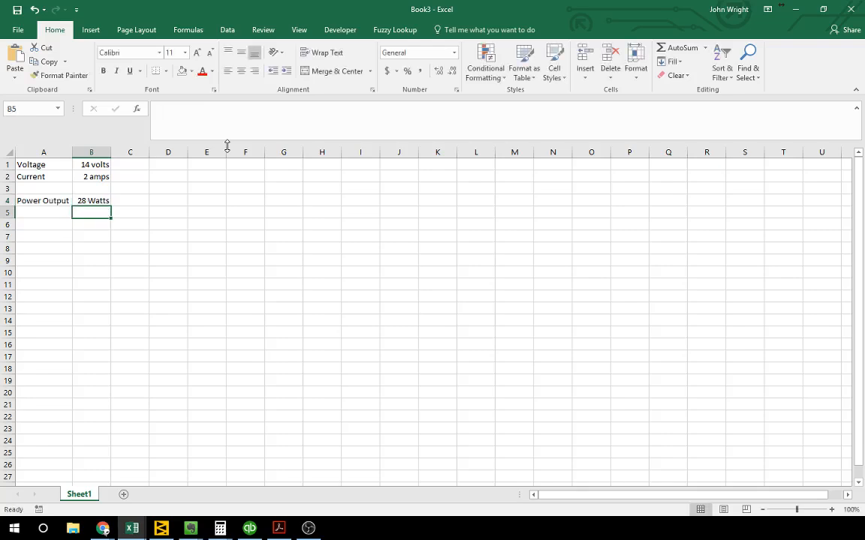
Replace the 28 in the B4 power formula with the multiplication 14*2.
{"action": "left_click", "coordinate": [90, 199]}
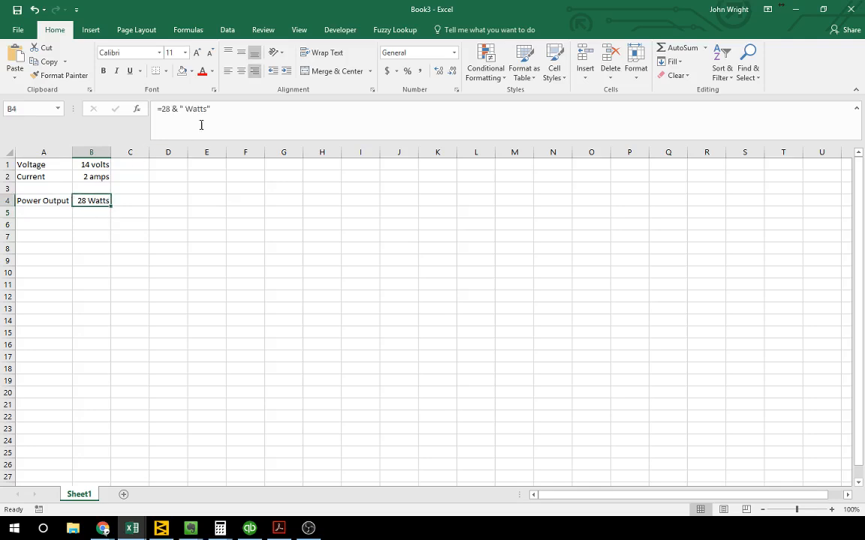
{"action": "left_click", "coordinate": [171, 110]}
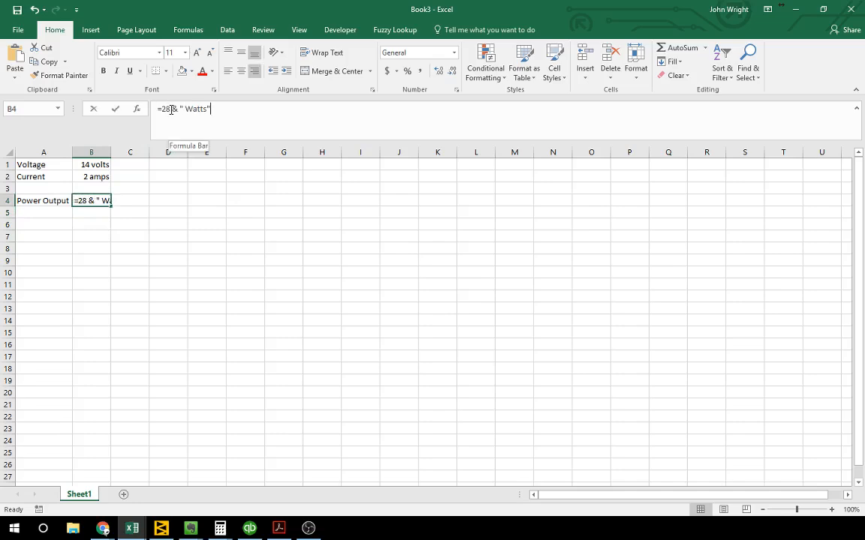
{"action": "double_click", "coordinate": [164, 108]}
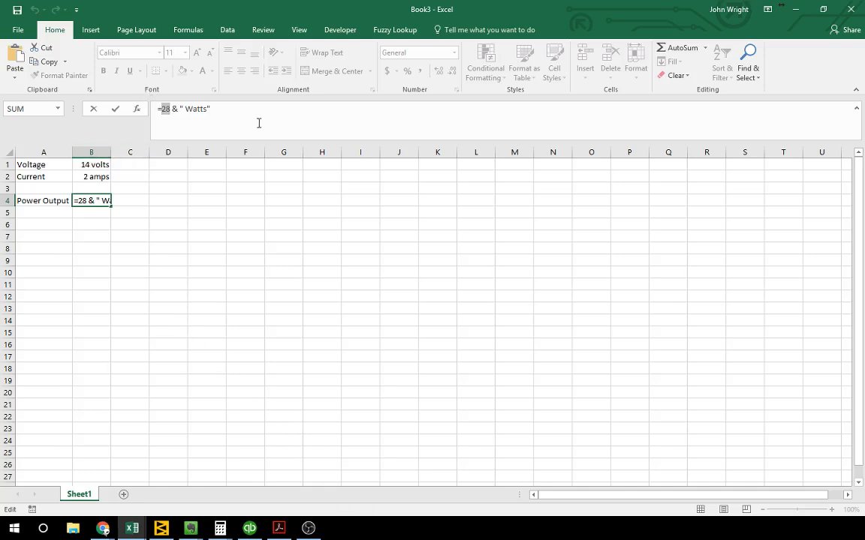
{"action": "type", "text": "14*2"}
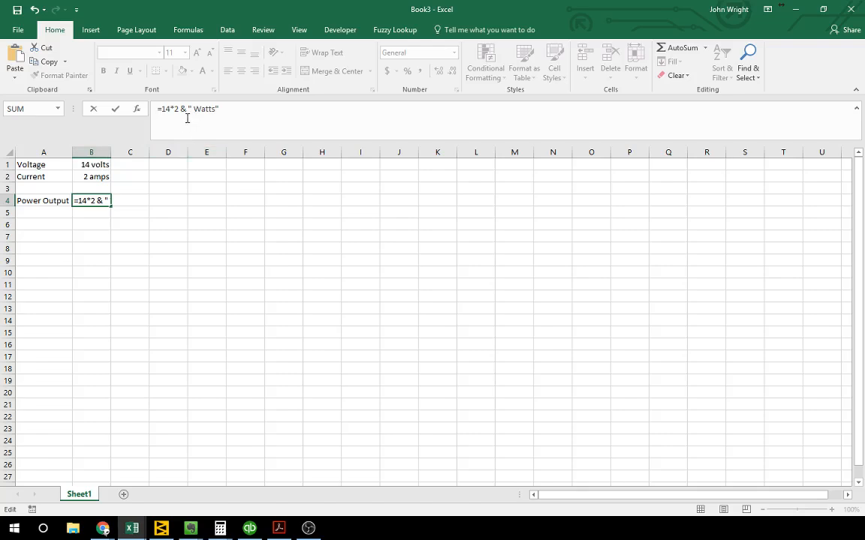
Replace the 14 in the B4 formula with a LEFT function that takes its text from voltage cell B1.
{"action": "type", "text": "Left"}
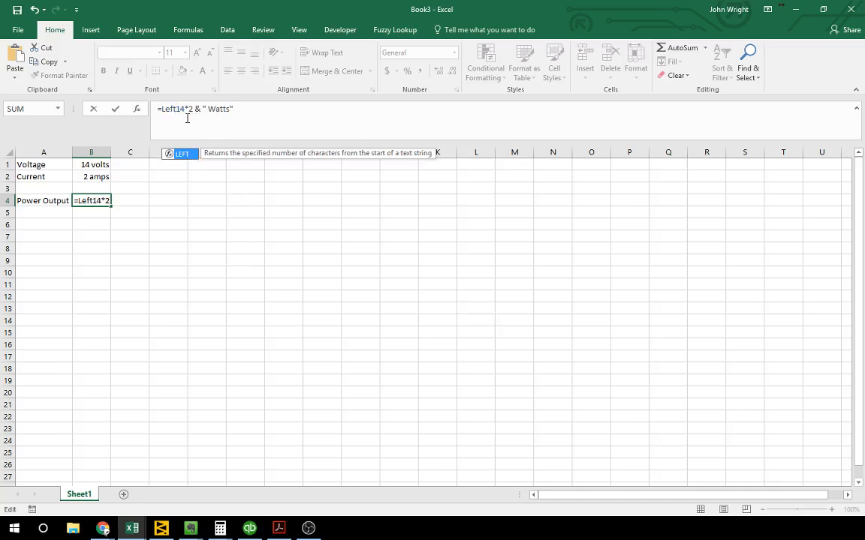
{"action": "key", "text": "Delete"}
{"action": "key", "text": "Delete"}
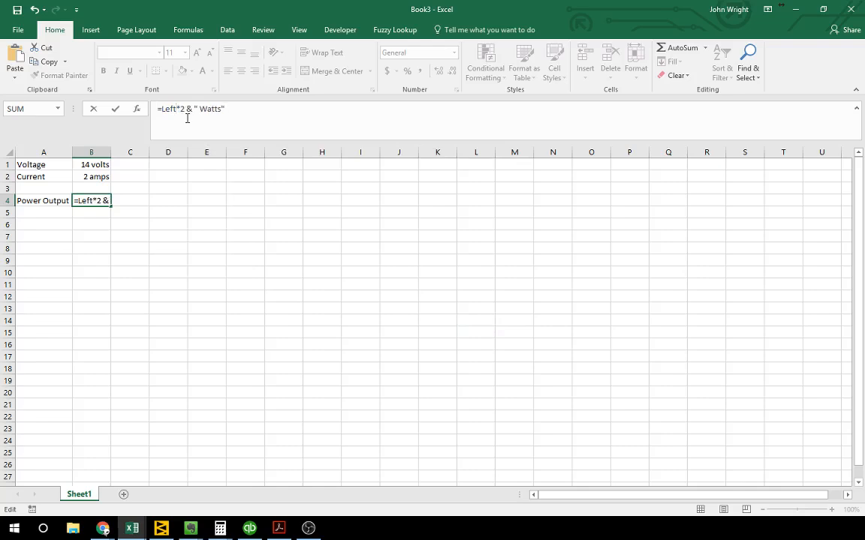
{"action": "type", "text": "()"}
{"action": "left_click", "coordinate": [180, 109]}
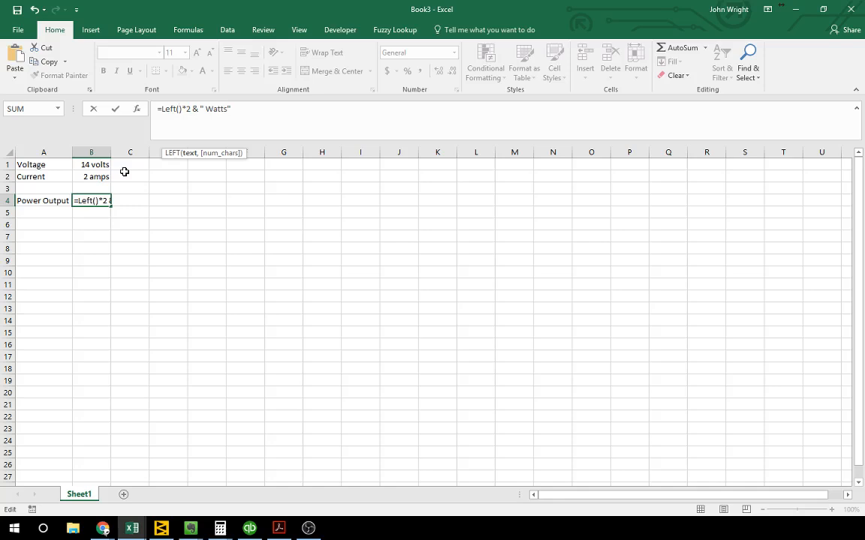
{"action": "left_click", "coordinate": [91, 165]}
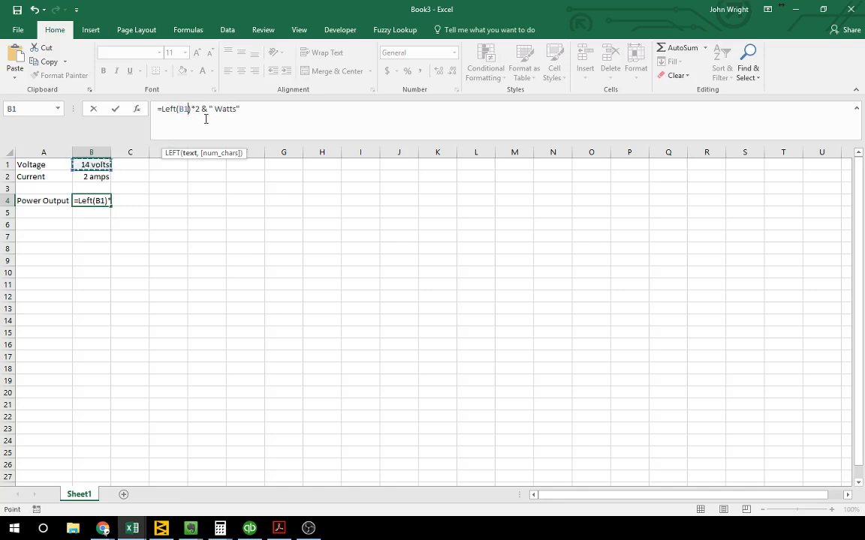
Complete the LEFT function in B4 with FIND(" ",B1)-1 as its number of characters and commit the formula.
{"action": "type", "text": ","}
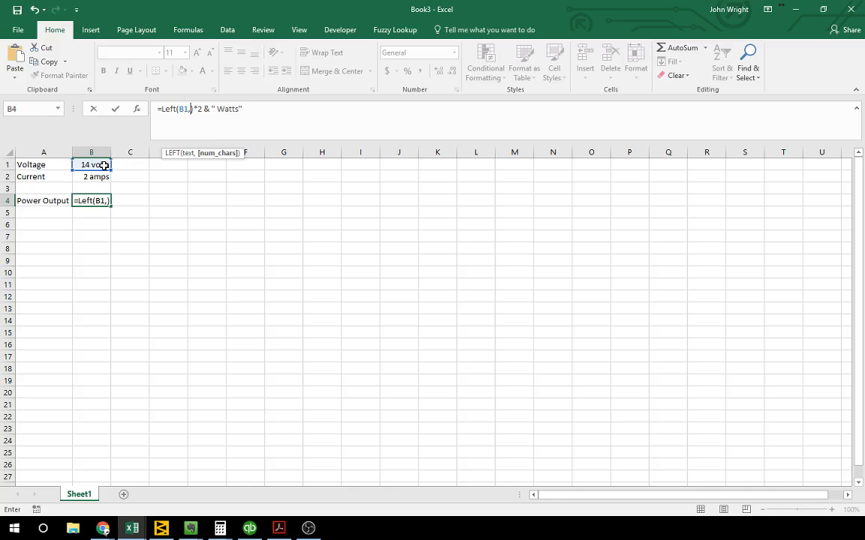
{"action": "type", "text": "find"}
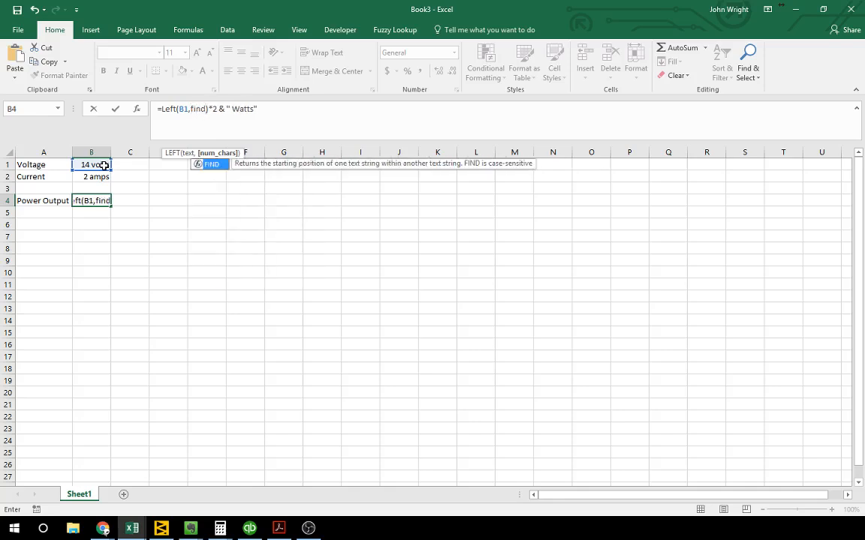
{"action": "type", "text": "()"}
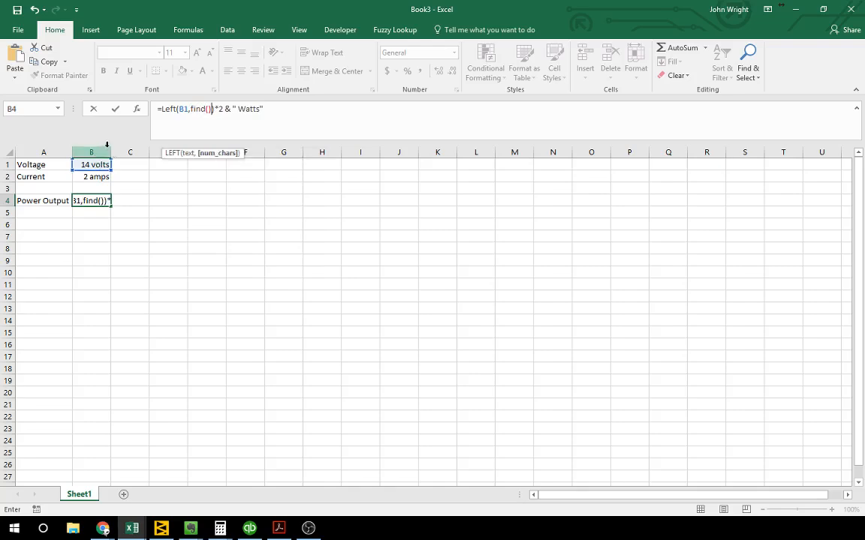
{"action": "left_click", "coordinate": [209, 109]}
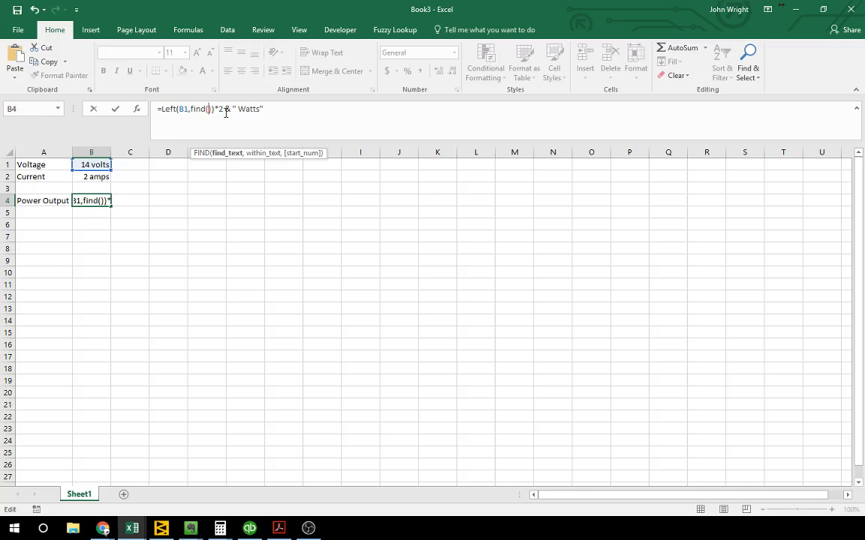
{"action": "type", "text": "\" \","}
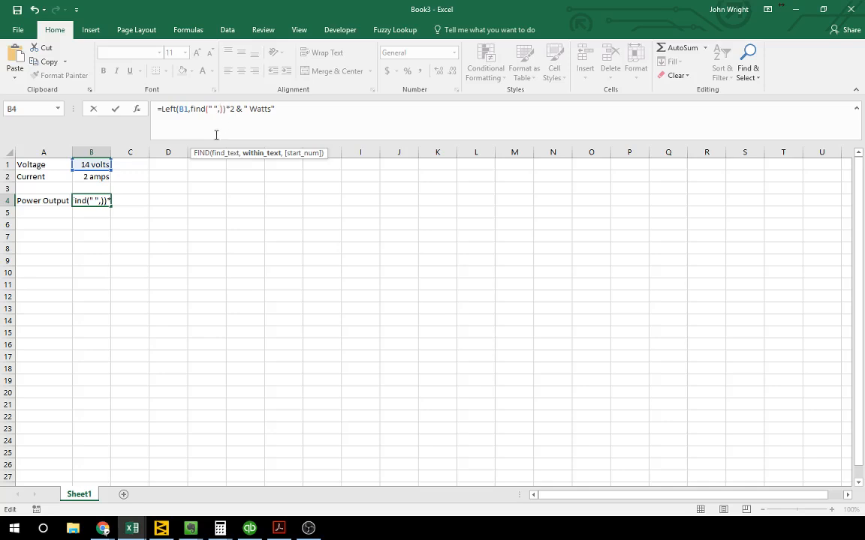
{"action": "left_click", "coordinate": [88, 164]}
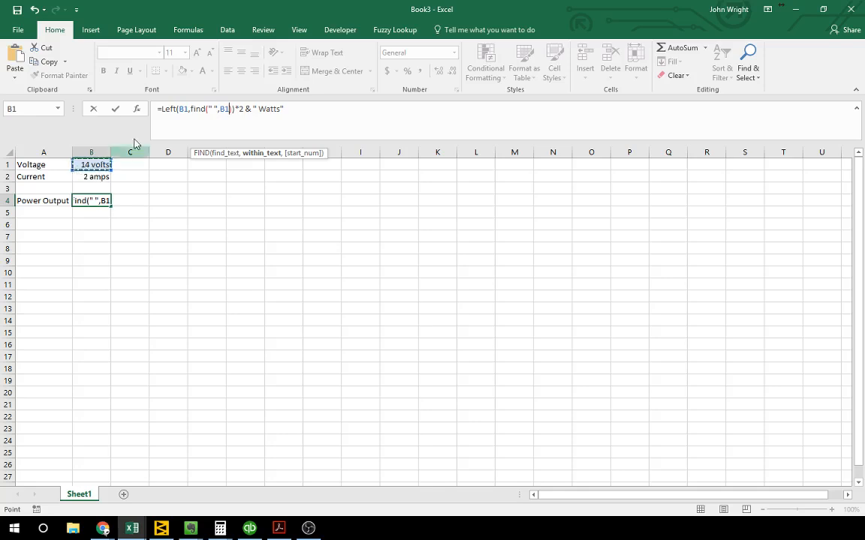
{"action": "left_click", "coordinate": [235, 109]}
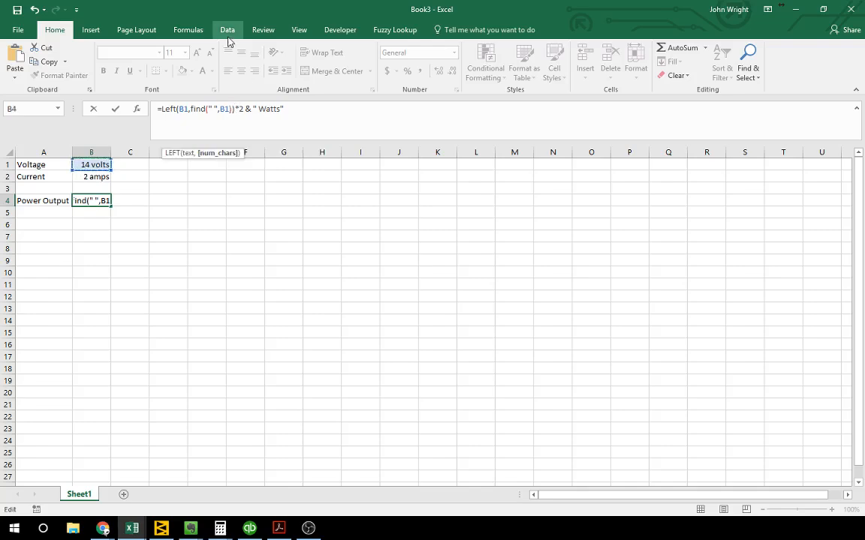
{"action": "type", "text": "-)1"}
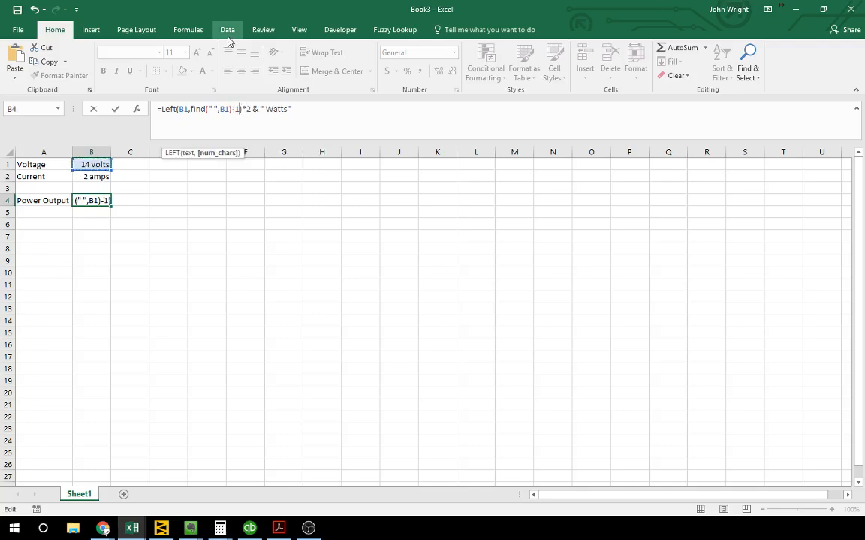
{"action": "key", "text": "Return"}
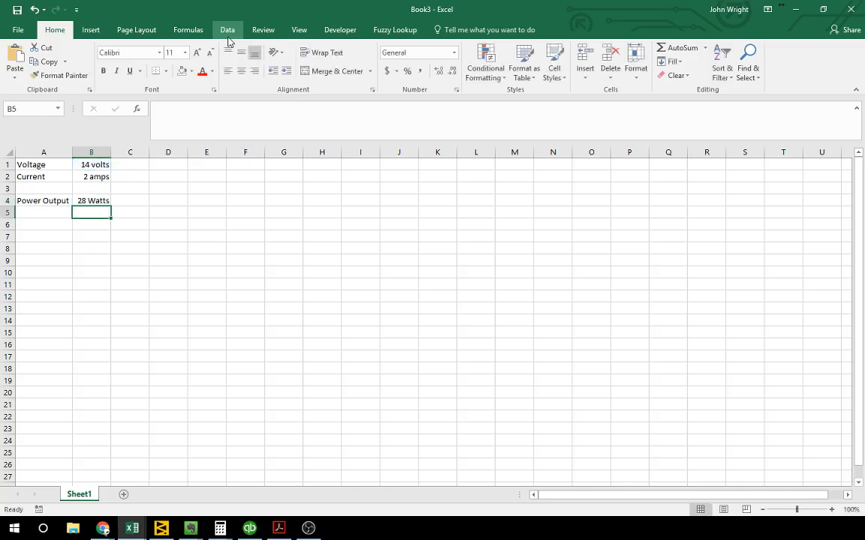
Change the voltage in cell B1 to 13 volts to test the formula.
{"action": "left_click", "coordinate": [91, 200]}
{"action": "left_click", "coordinate": [92, 163]}
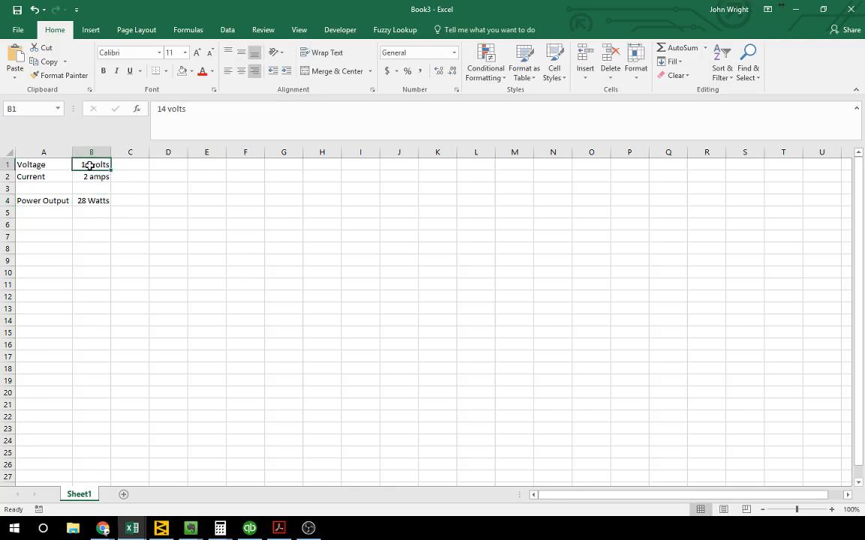
{"action": "double_click", "coordinate": [99, 164]}
{"action": "key", "text": "BackSpace"}
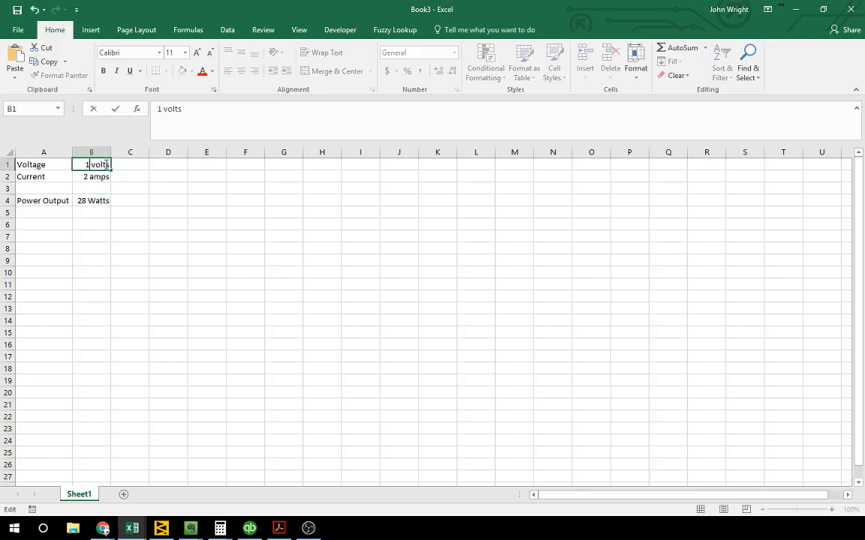
{"action": "type", "text": "3"}
{"action": "key", "text": "Return"}
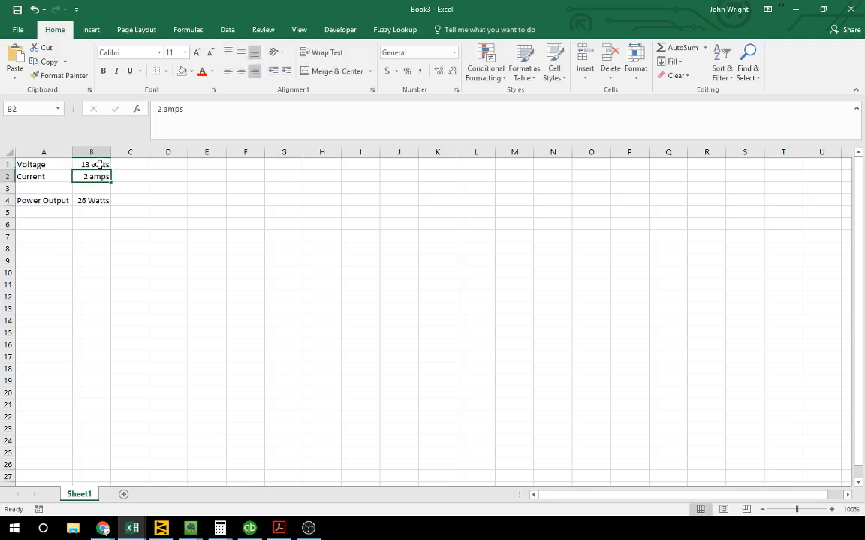
Change the voltage in cell B1 to 9 volts to test a single-digit value.
{"action": "left_click", "coordinate": [88, 165]}
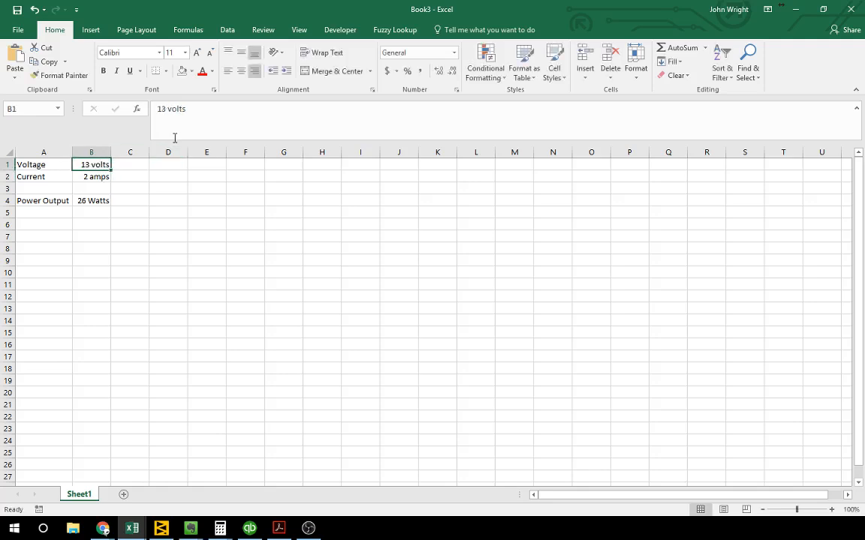
{"action": "double_click", "coordinate": [89, 163]}
{"action": "key", "text": "BackSpace"}
{"action": "key", "text": "BackSpace"}
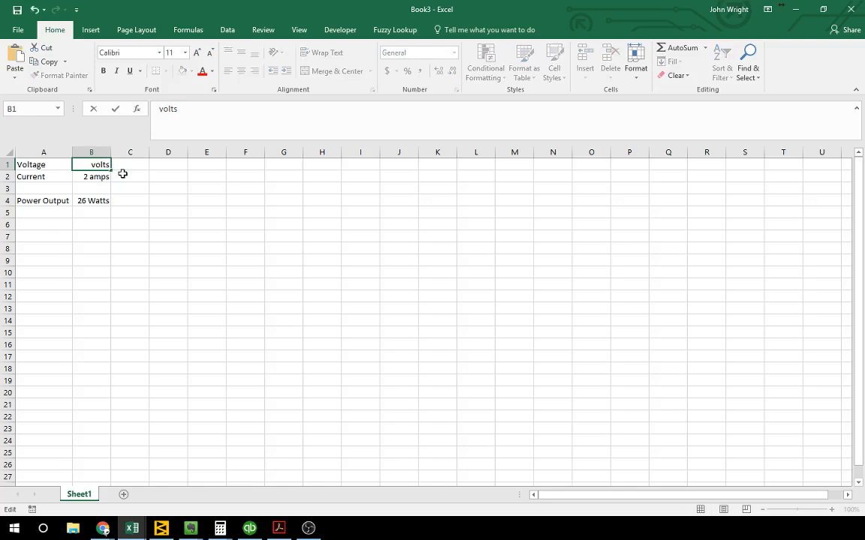
{"action": "type", "text": "9"}
{"action": "key", "text": "Return"}
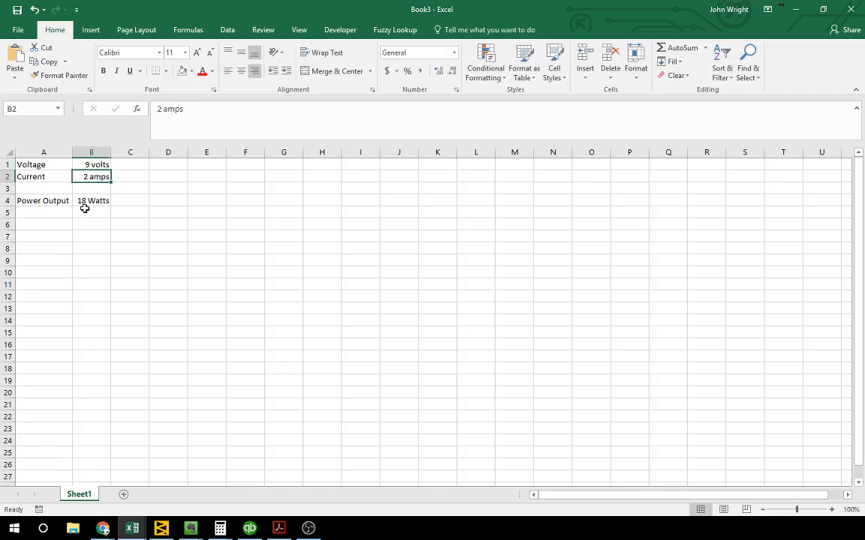
Set the voltage in cell B1 back to 14 volts.
{"action": "left_click", "coordinate": [88, 164]}
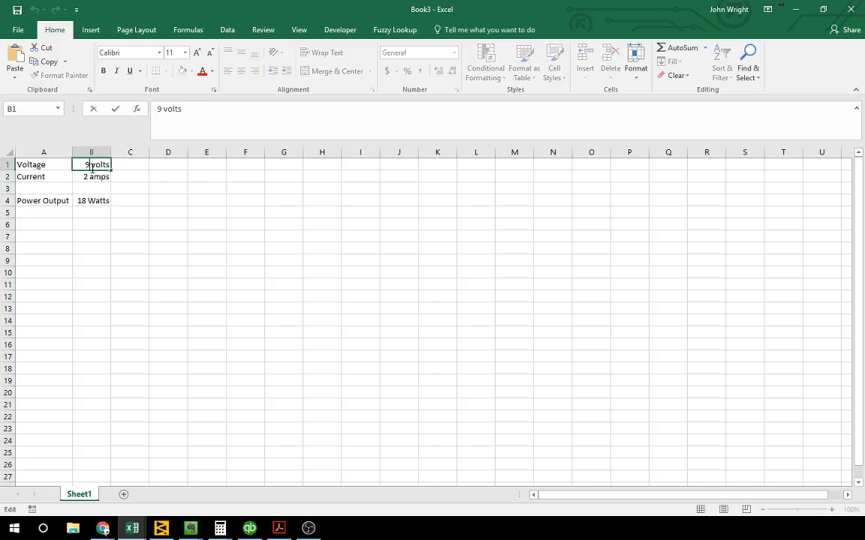
{"action": "double_click", "coordinate": [86, 163]}
{"action": "type", "text": "14"}
{"action": "key", "text": "Return"}
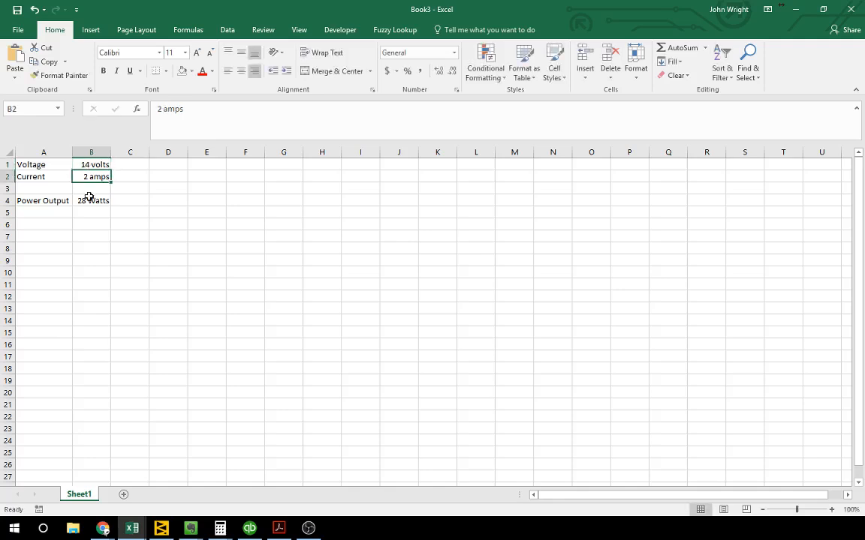
Replace the fixed multiplier 2 in the B4 formula with a LEFT function that takes cell B2 as its text.
{"action": "left_click", "coordinate": [88, 199]}
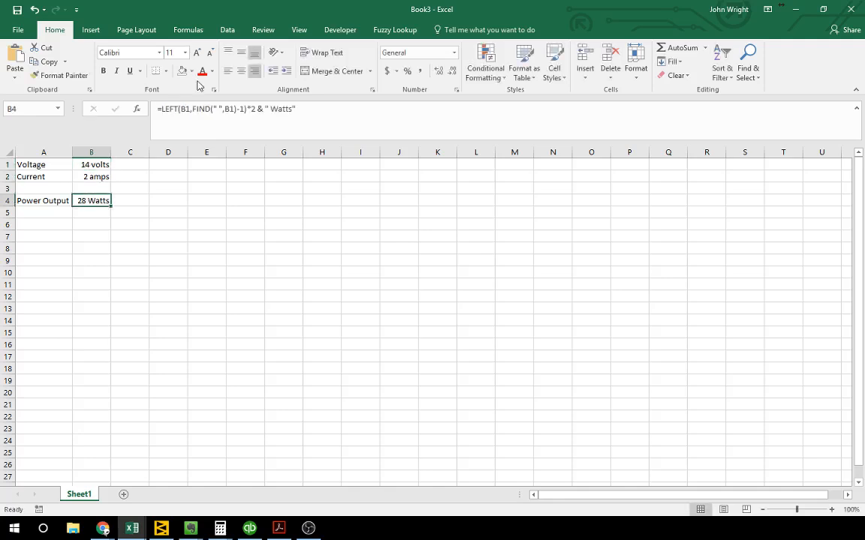
{"action": "double_click", "coordinate": [253, 109]}
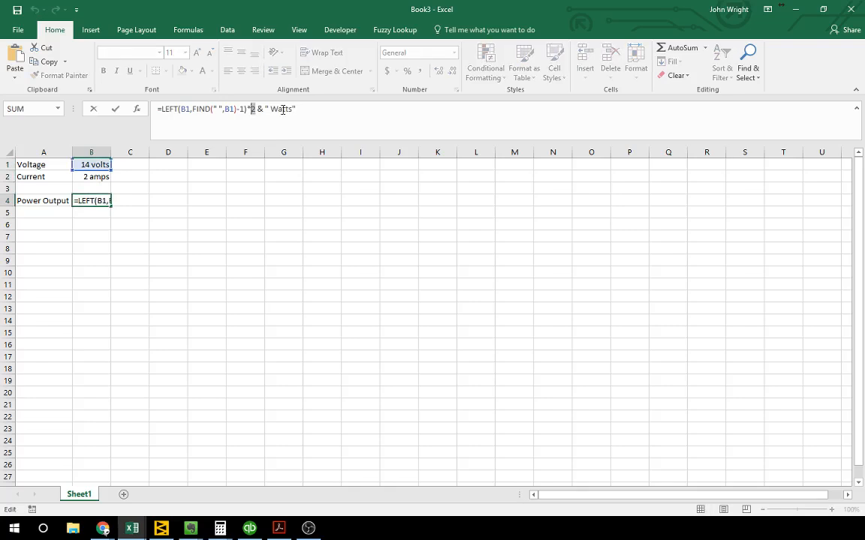
{"action": "type", "text": "Left("}
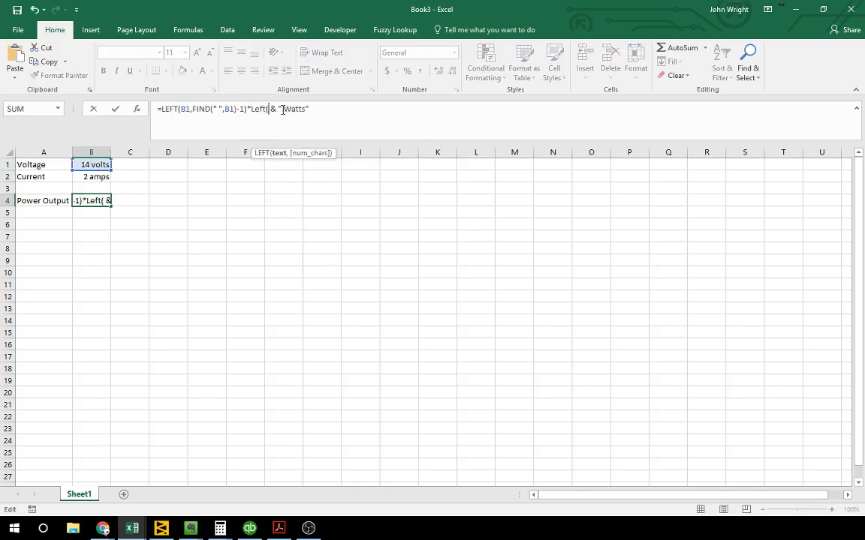
{"action": "left_click", "coordinate": [87, 177]}
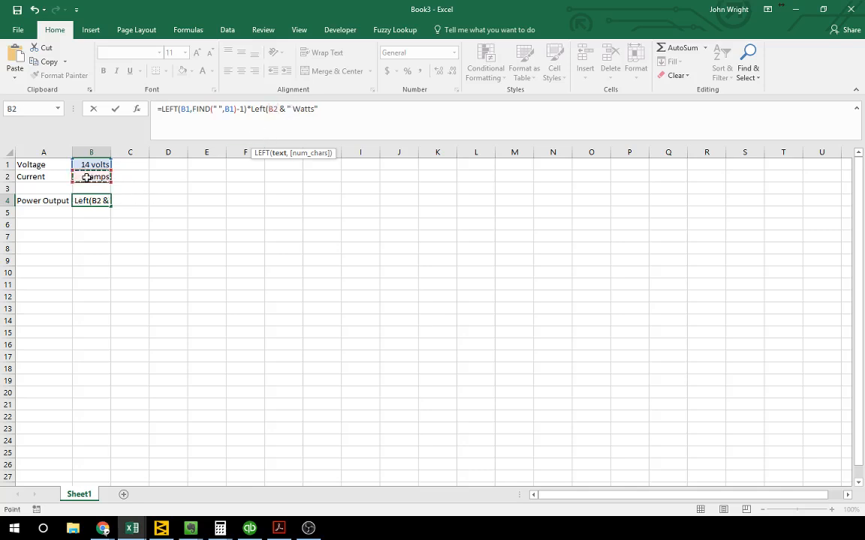
Complete the second LEFT function in B4 with FIND(" ",B2)-1 as its number of characters and commit the formula.
{"action": "type", "text": ",find(\" "}
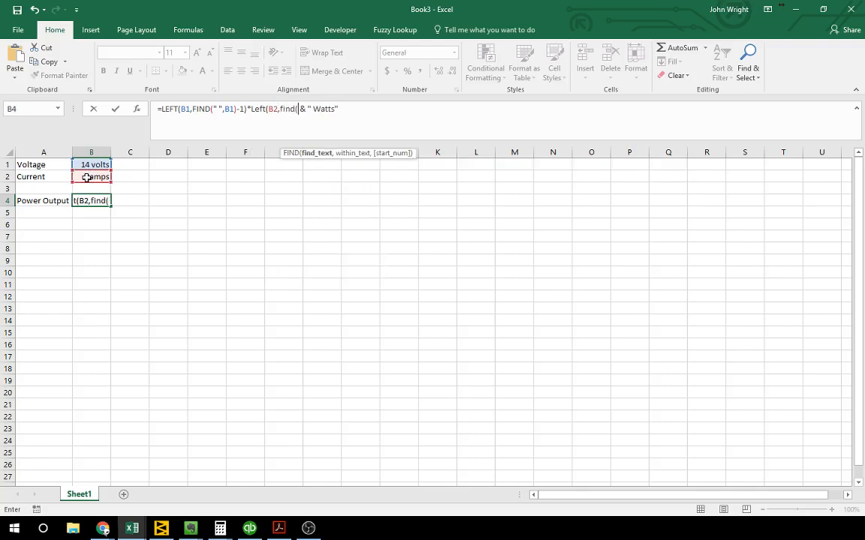
{"action": "type", "text": "\""}
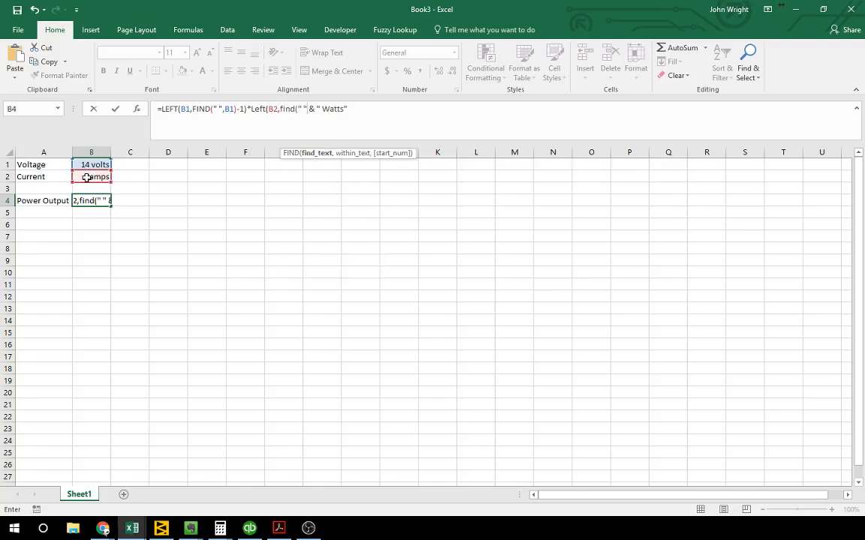
{"action": "type", "text": ","}
{"action": "left_click", "coordinate": [108, 179]}
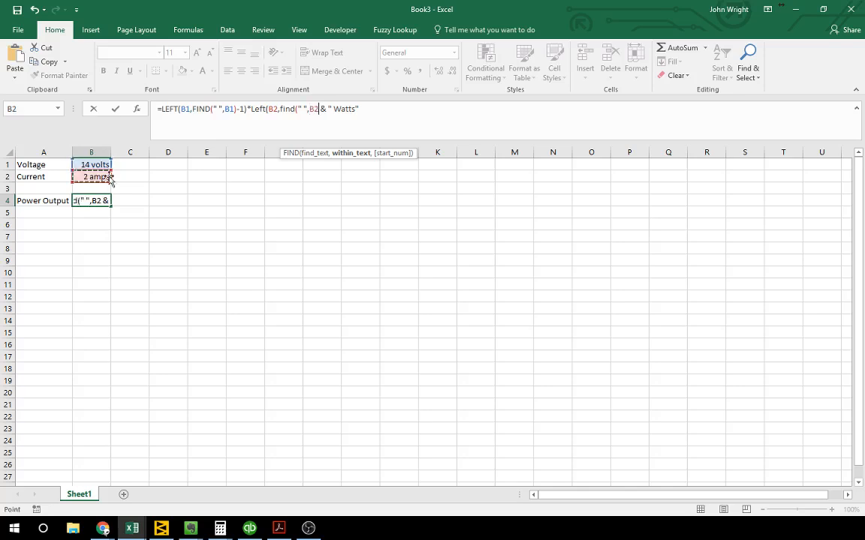
{"action": "type", "text": ")-"}
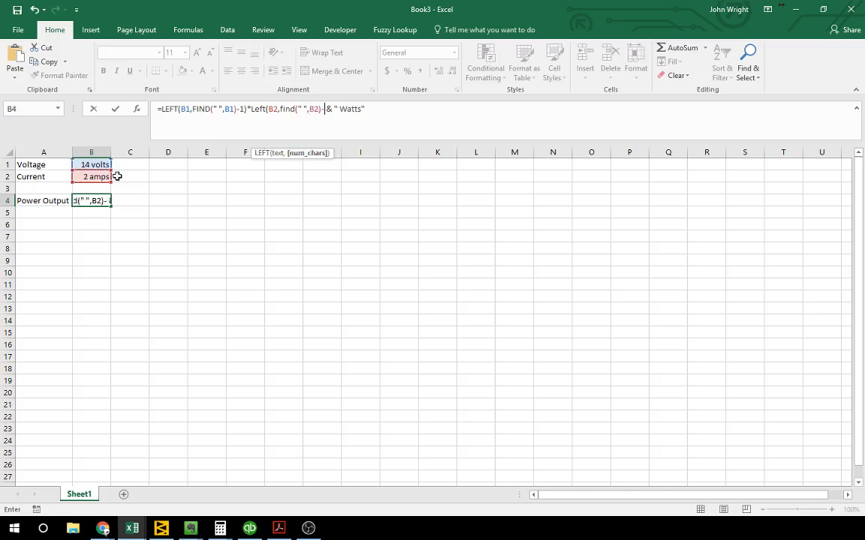
{"action": "type", "text": "1"}
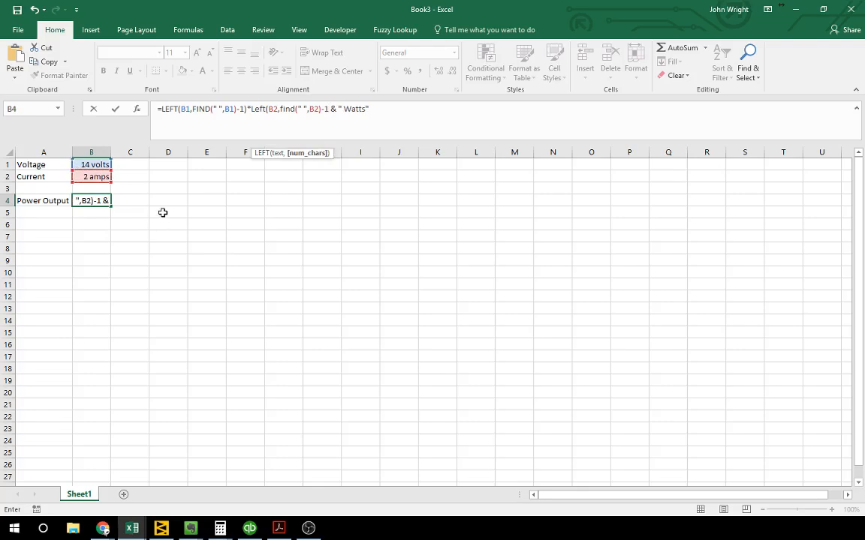
{"action": "type", "text": ")"}
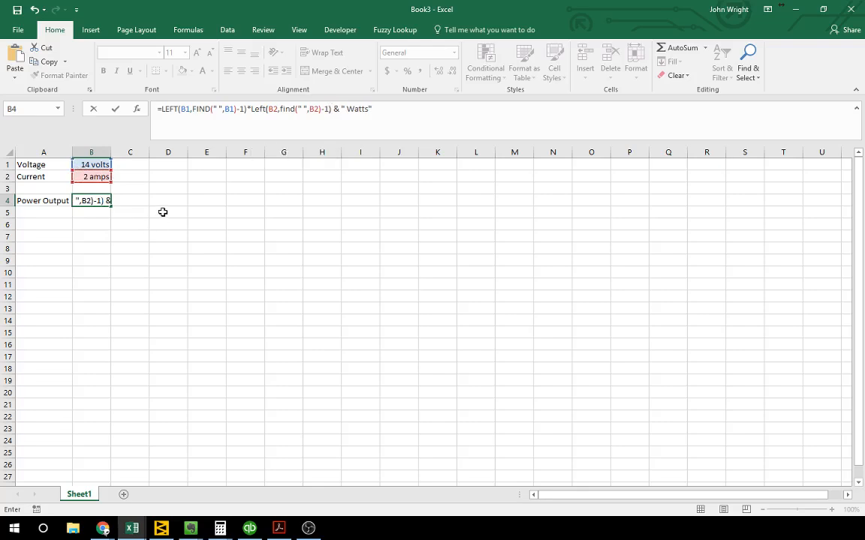
{"action": "key", "text": "Return"}
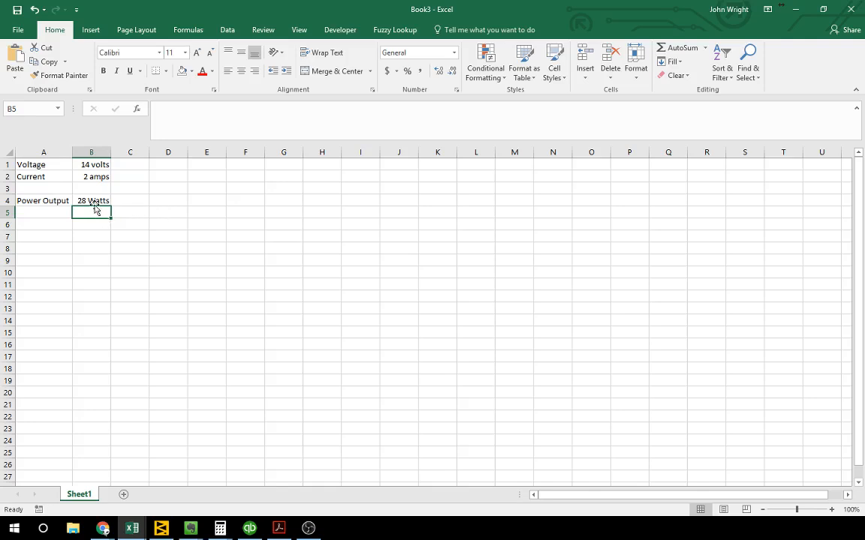
Change the current in cell B2 to 25 amps to test the formula with a two-digit value.
{"action": "double_click", "coordinate": [85, 176]}
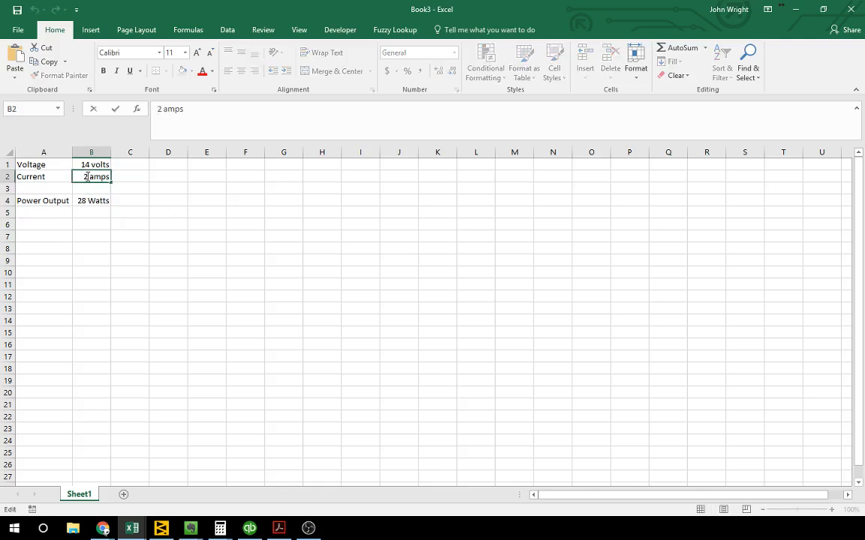
{"action": "type", "text": "0"}
{"action": "key", "text": "Return"}
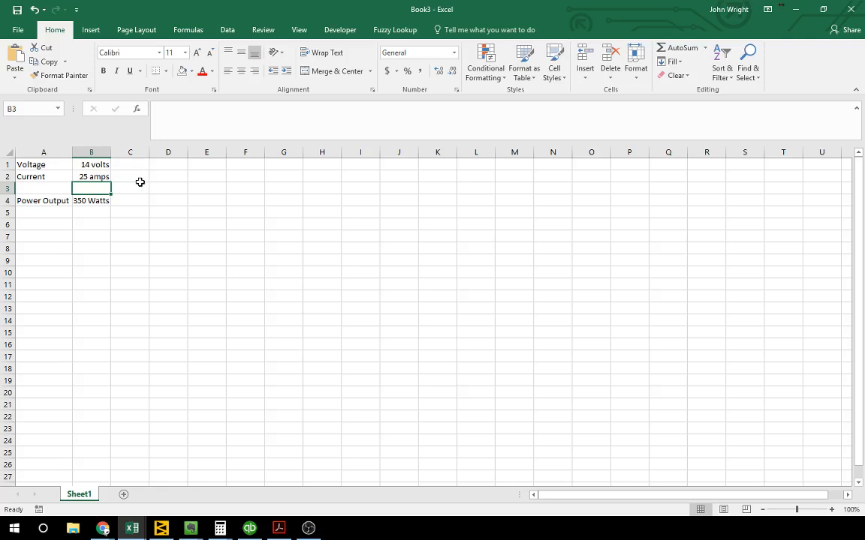
{"action": "left_click", "coordinate": [92, 176]}
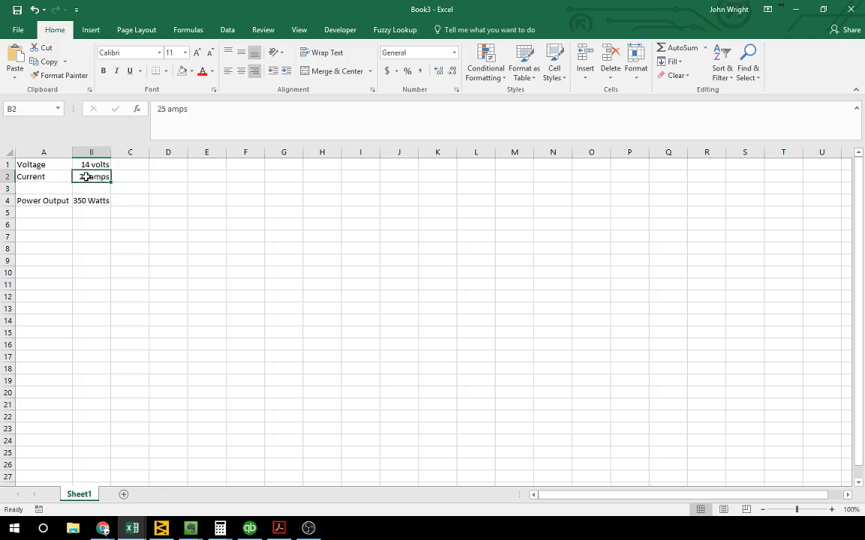